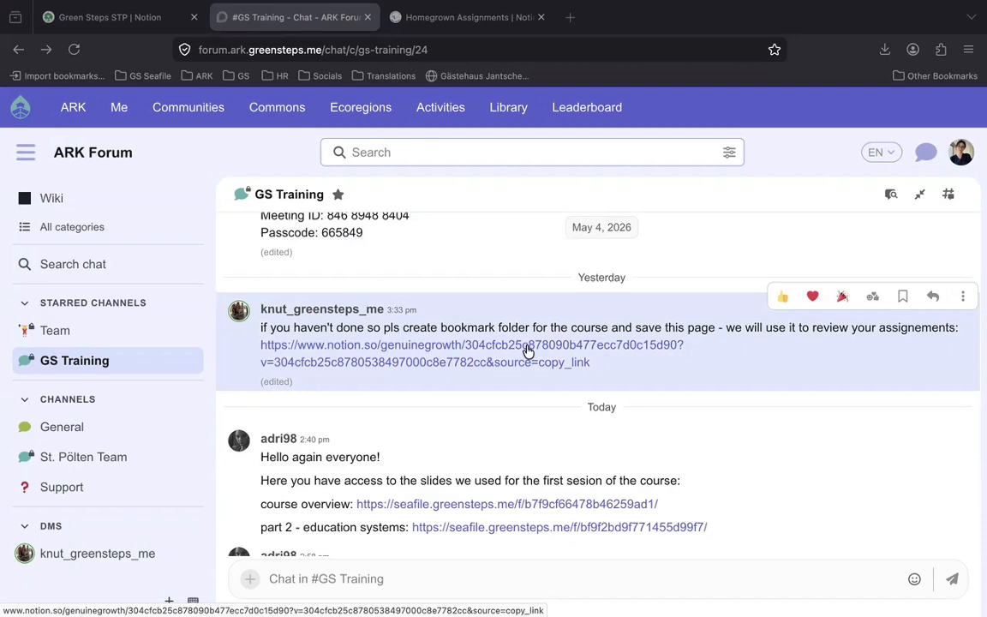
Open the assignment review page linked in the GS Training chat and close the duplicate Homegrown Assignments tab
{"action": "left_click", "coordinate": [528, 351]}
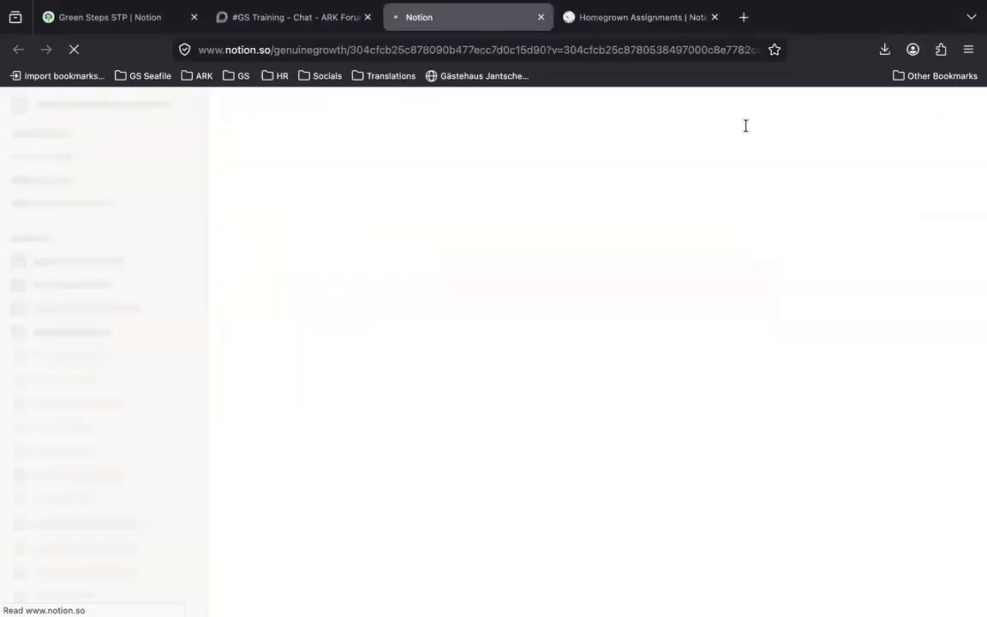
{"action": "left_click", "coordinate": [711, 15]}
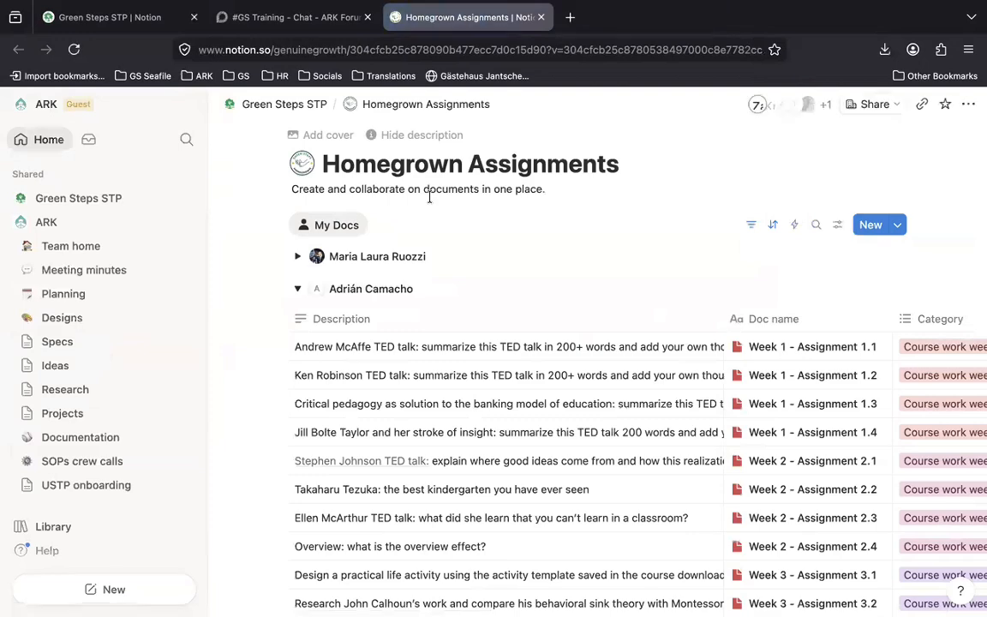
Look through the example student's assignment list, including descriptions, doc names and categories
{"action": "scroll", "coordinate": [430, 197], "scroll_direction": "down", "scroll_amount": 1}
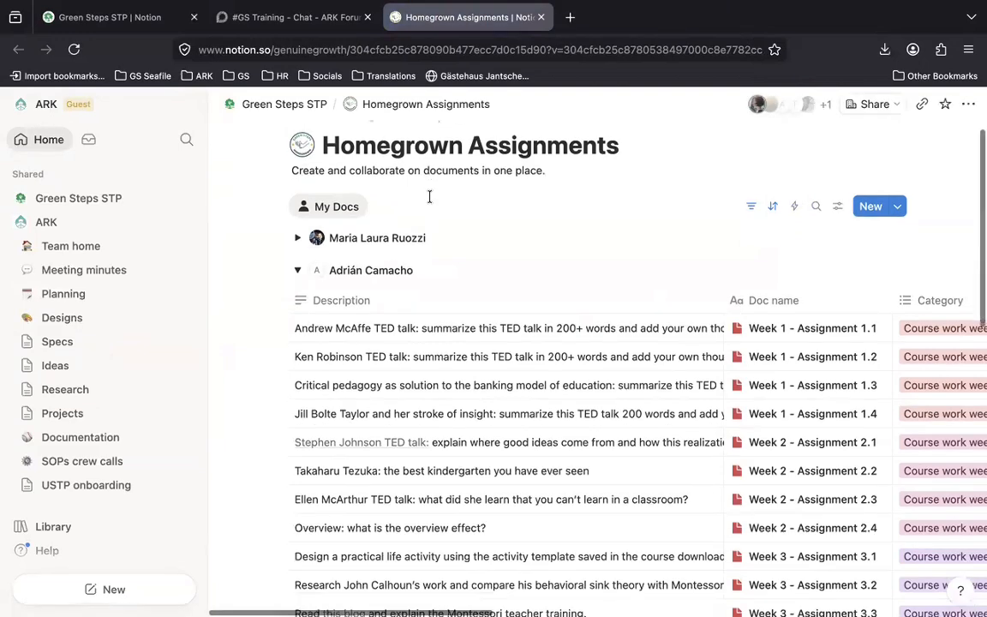
{"action": "scroll", "coordinate": [429, 197], "scroll_direction": "up", "scroll_amount": 1}
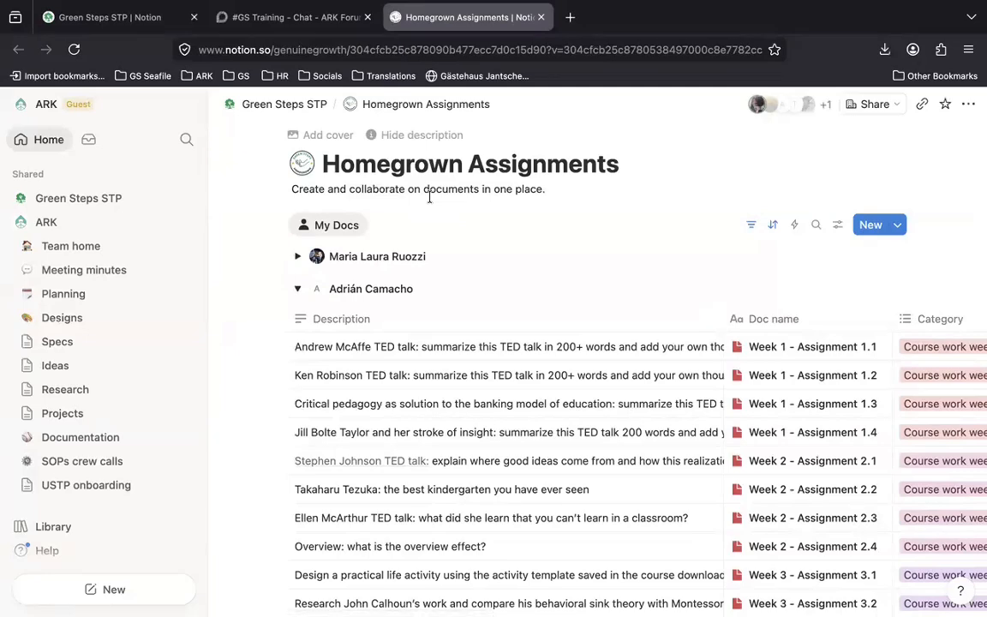
{"action": "scroll", "coordinate": [429, 197], "scroll_direction": "down", "scroll_amount": 4}
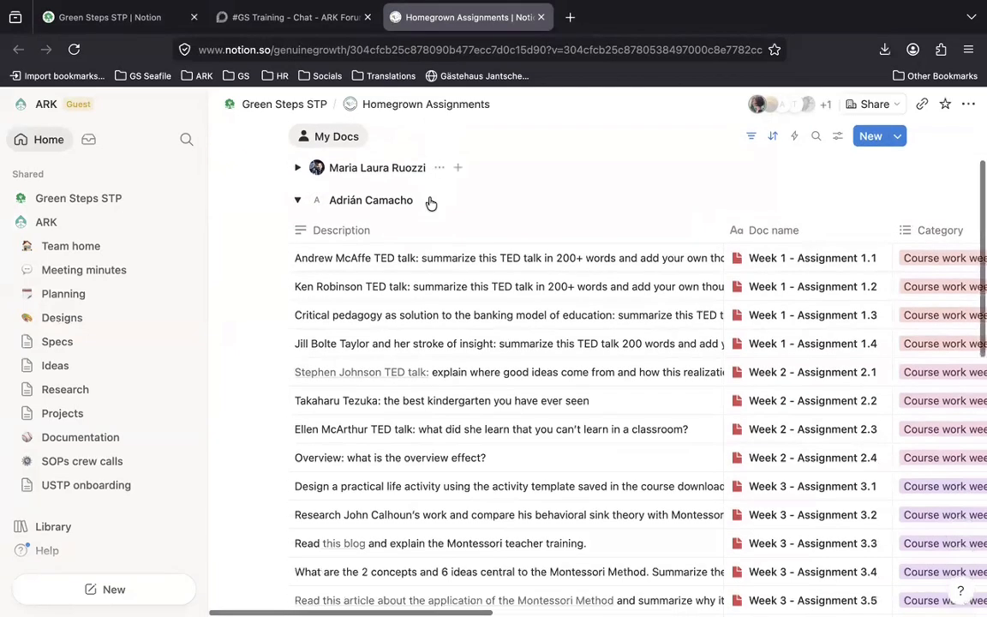
{"action": "scroll", "coordinate": [431, 203], "scroll_direction": "down", "scroll_amount": 9}
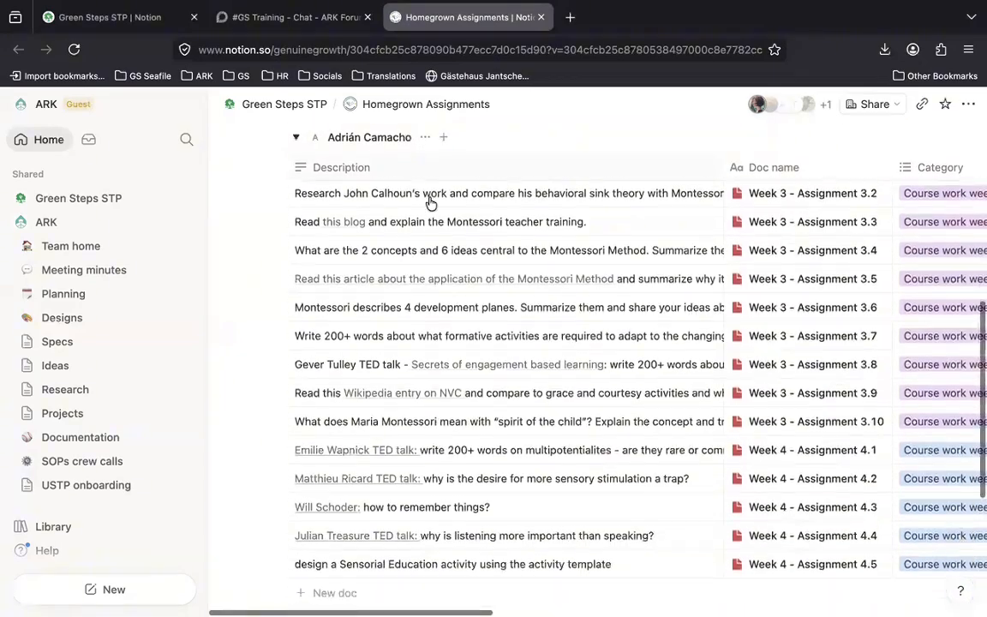
{"action": "scroll", "coordinate": [431, 202], "scroll_direction": "up", "scroll_amount": 4}
{"action": "scroll", "coordinate": [430, 203], "scroll_direction": "up", "scroll_amount": 5}
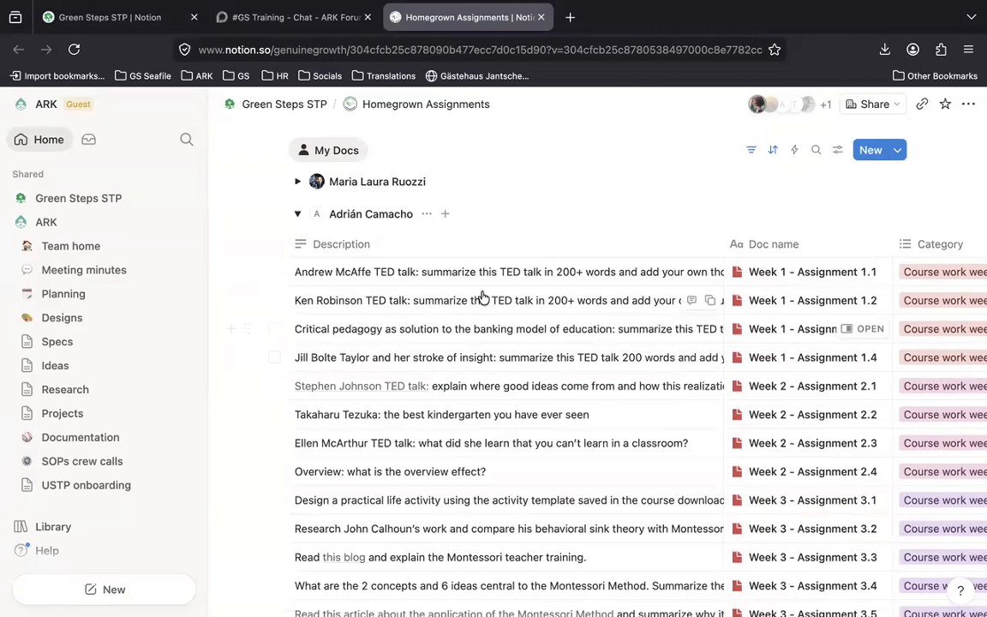
{"action": "scroll", "coordinate": [572, 288], "scroll_direction": "right", "scroll_amount": 5}
{"action": "scroll", "coordinate": [573, 292], "scroll_direction": "right", "scroll_amount": 5}
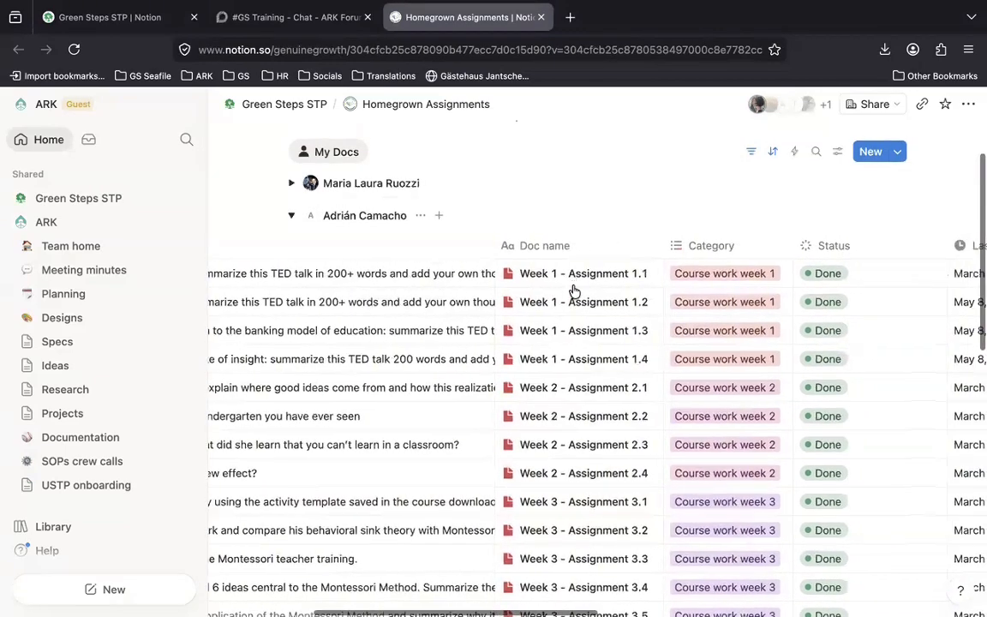
View the available category and status options for Week 1 - Assignment 1.1, leaving both values as they are
{"action": "left_click", "coordinate": [642, 283]}
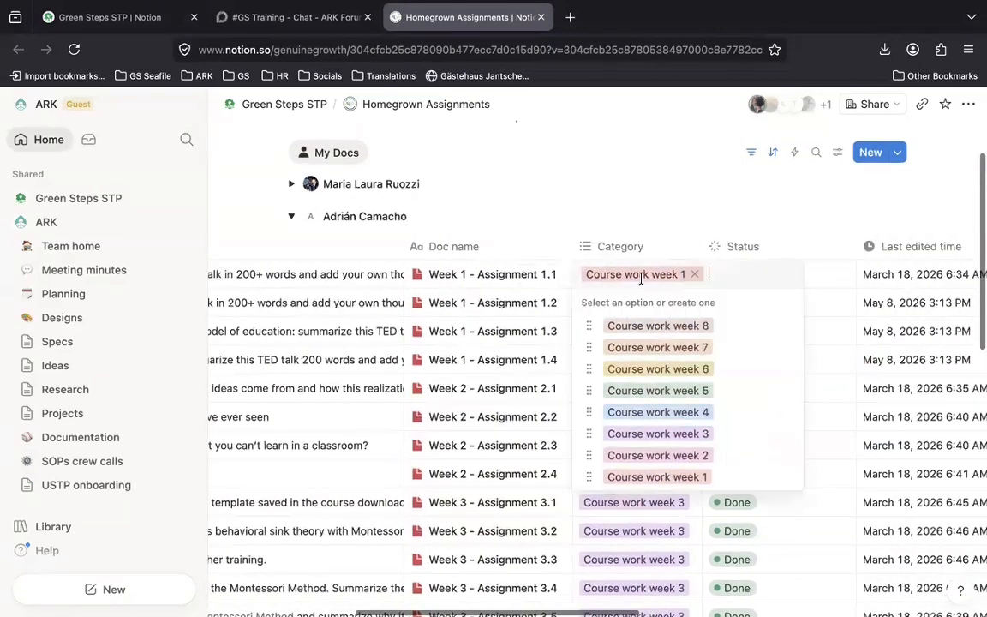
{"action": "left_click", "coordinate": [629, 193]}
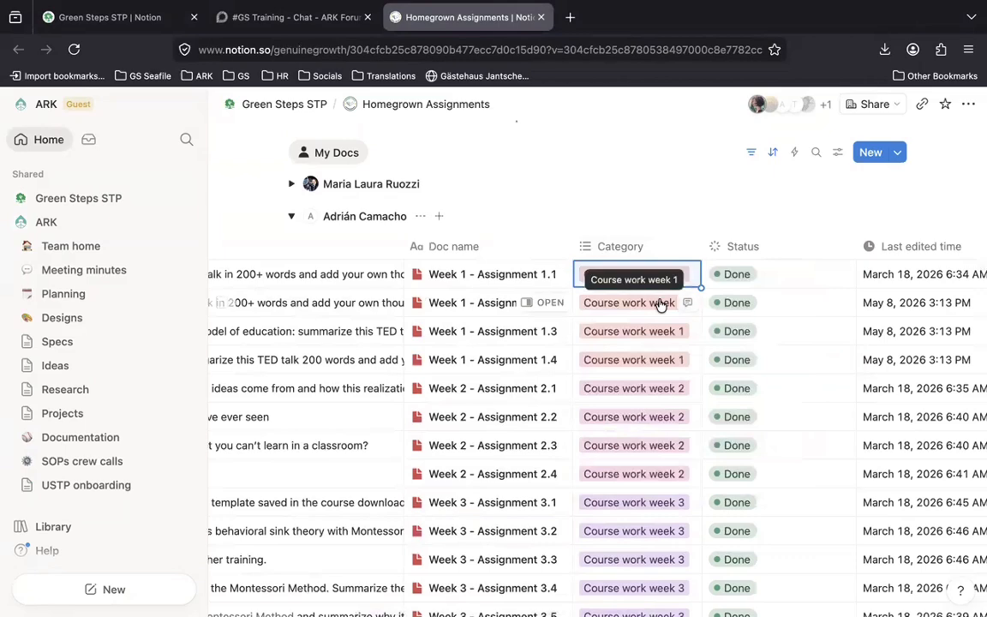
{"action": "scroll", "coordinate": [656, 257], "scroll_direction": "right", "scroll_amount": 3}
{"action": "left_click", "coordinate": [607, 282]}
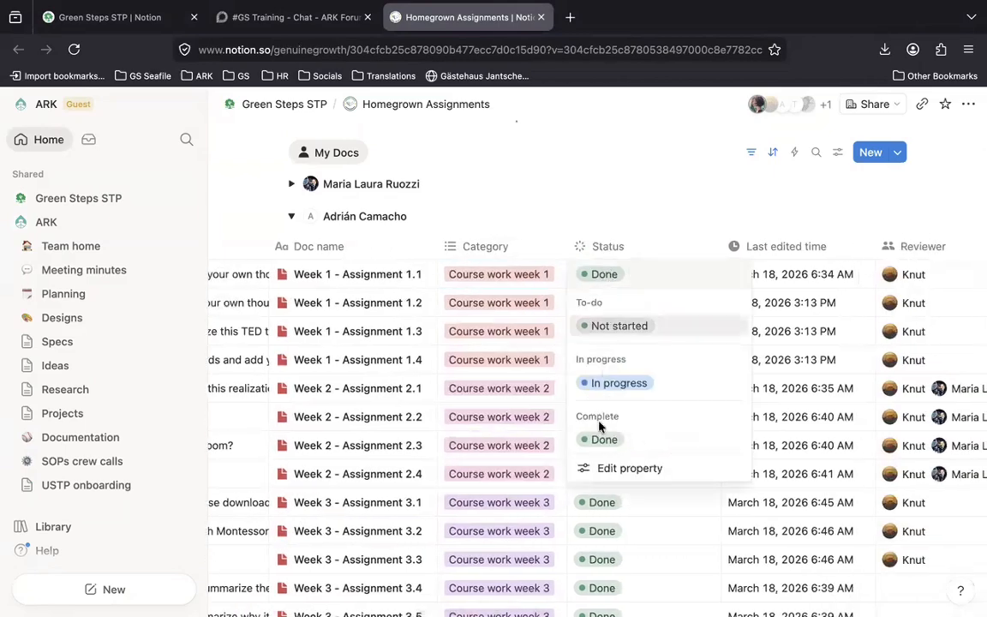
{"action": "left_click", "coordinate": [552, 213]}
View the reviewer choices for Week 1 - Assignment 1.1 and examine the review status and comment columns
{"action": "scroll", "coordinate": [574, 265], "scroll_direction": "right", "scroll_amount": 1}
{"action": "scroll", "coordinate": [578, 274], "scroll_direction": "right", "scroll_amount": 4}
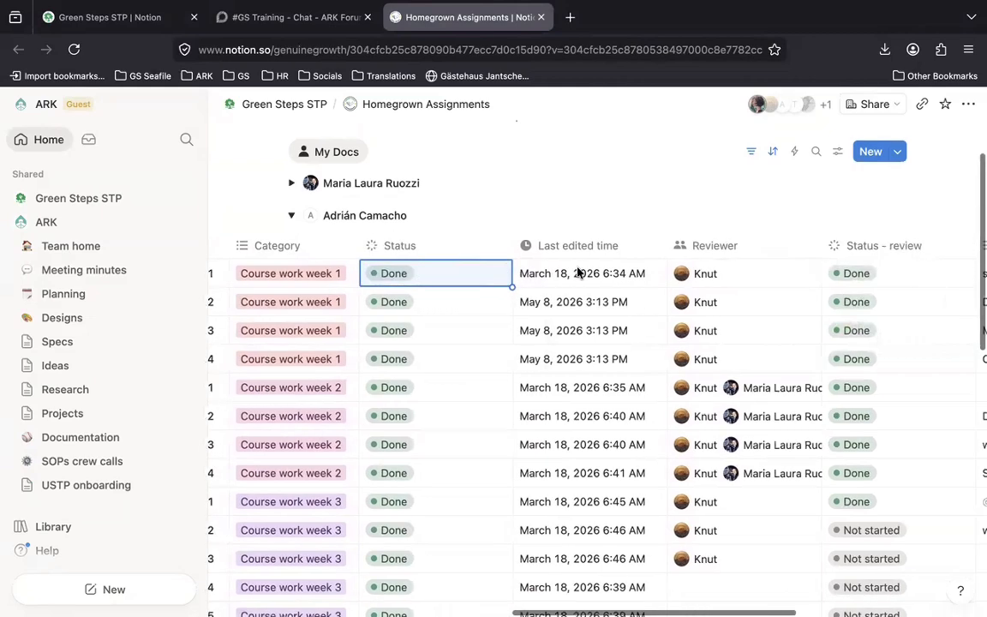
{"action": "scroll", "coordinate": [666, 282], "scroll_direction": "right", "scroll_amount": 2}
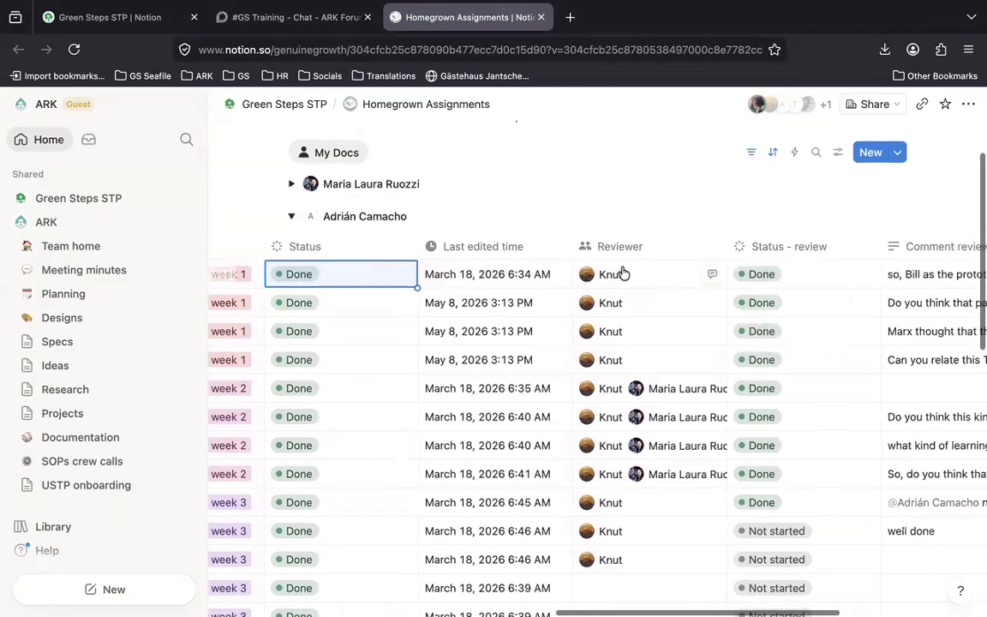
{"action": "left_click", "coordinate": [623, 274]}
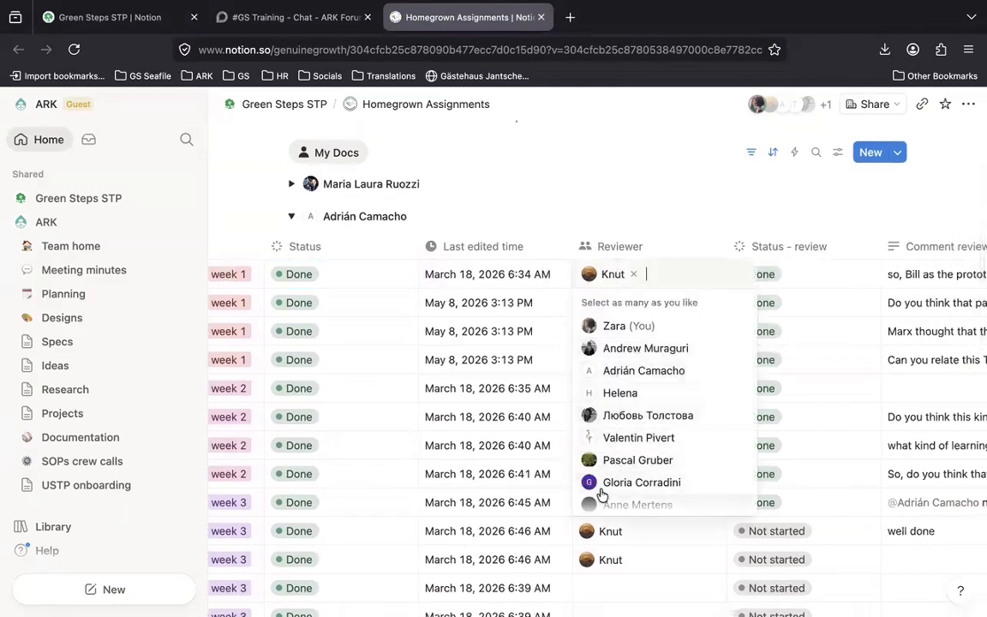
{"action": "left_click", "coordinate": [558, 219]}
{"action": "scroll", "coordinate": [593, 276], "scroll_direction": "right", "scroll_amount": 3}
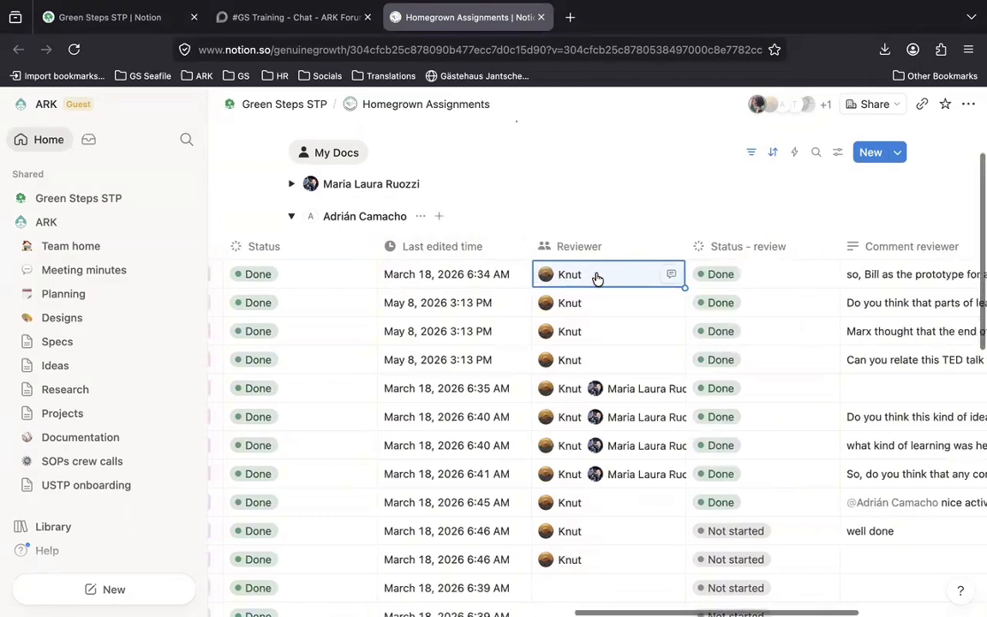
{"action": "scroll", "coordinate": [597, 278], "scroll_direction": "right", "scroll_amount": 1}
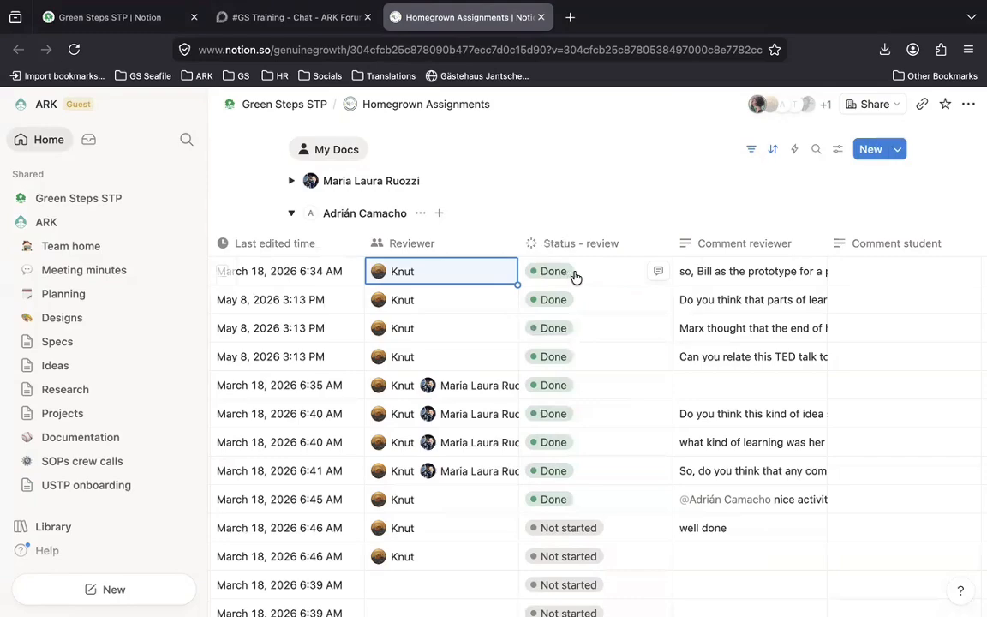
{"action": "scroll", "coordinate": [574, 276], "scroll_direction": "left", "scroll_amount": 10}
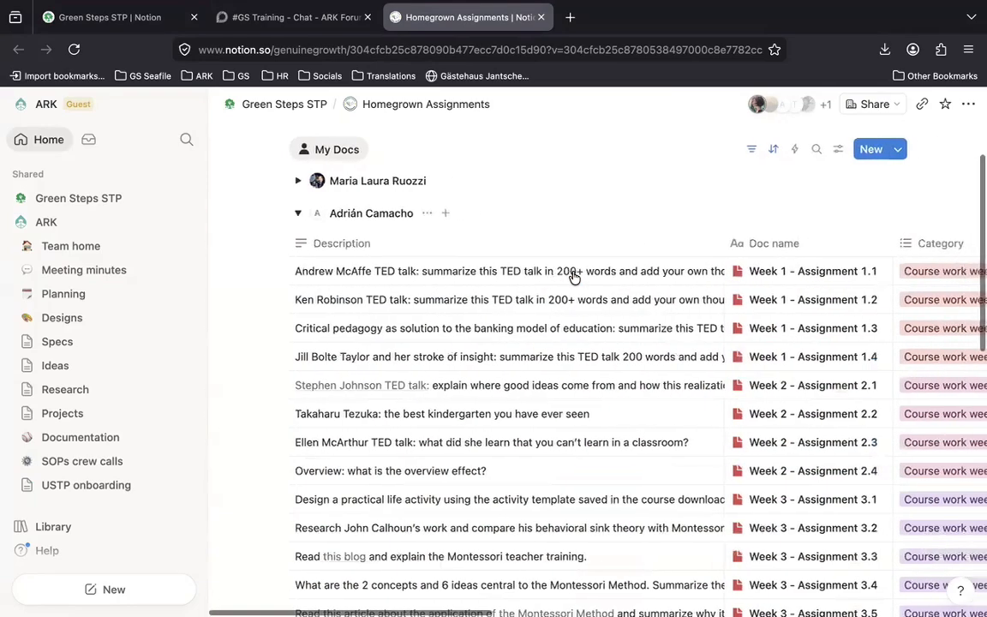
Add a new doc to the Homegrown Assignments list, title it "Assignment 1" and close its page
{"action": "scroll", "coordinate": [574, 276], "scroll_direction": "down", "scroll_amount": 10}
{"action": "scroll", "coordinate": [572, 278], "scroll_direction": "down", "scroll_amount": 4}
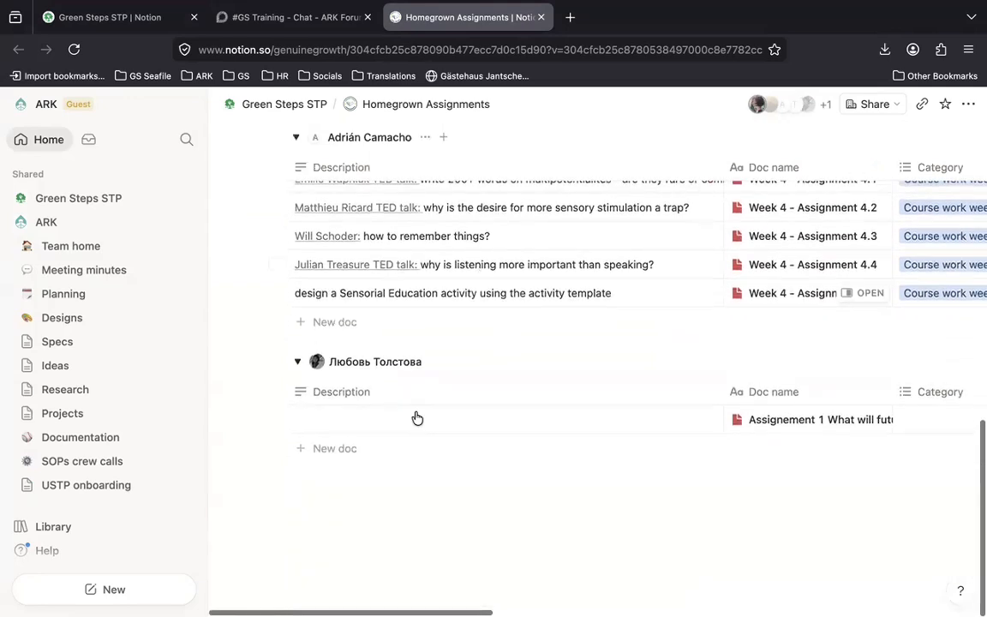
{"action": "left_click", "coordinate": [311, 452]}
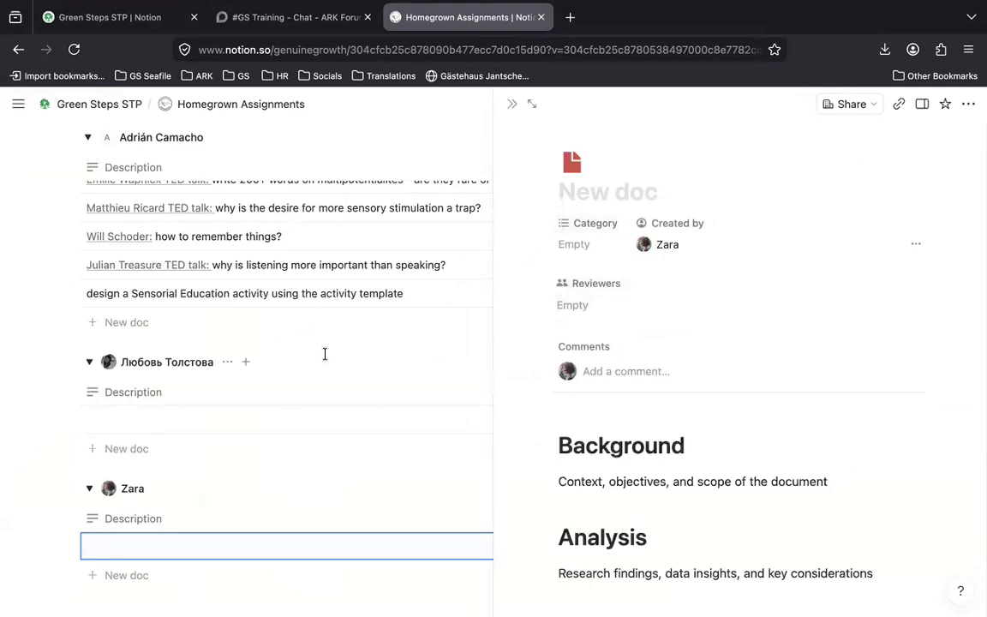
{"action": "scroll", "coordinate": [320, 311], "scroll_direction": "up", "scroll_amount": 10}
{"action": "scroll", "coordinate": [318, 311], "scroll_direction": "down", "scroll_amount": 1}
{"action": "scroll", "coordinate": [319, 310], "scroll_direction": "right", "scroll_amount": 5}
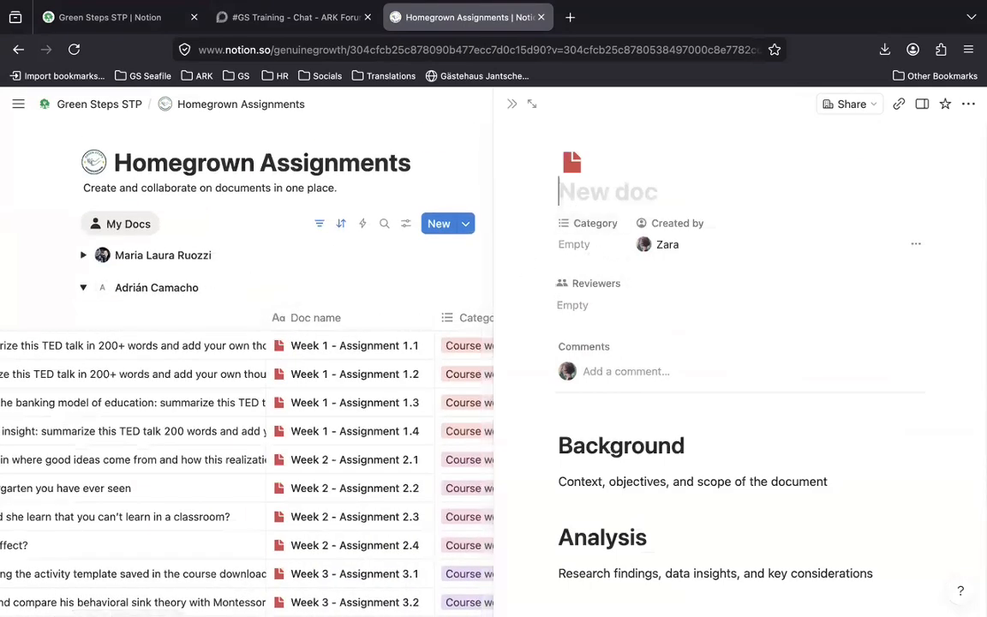
{"action": "type", "text": "Assignment 1"}
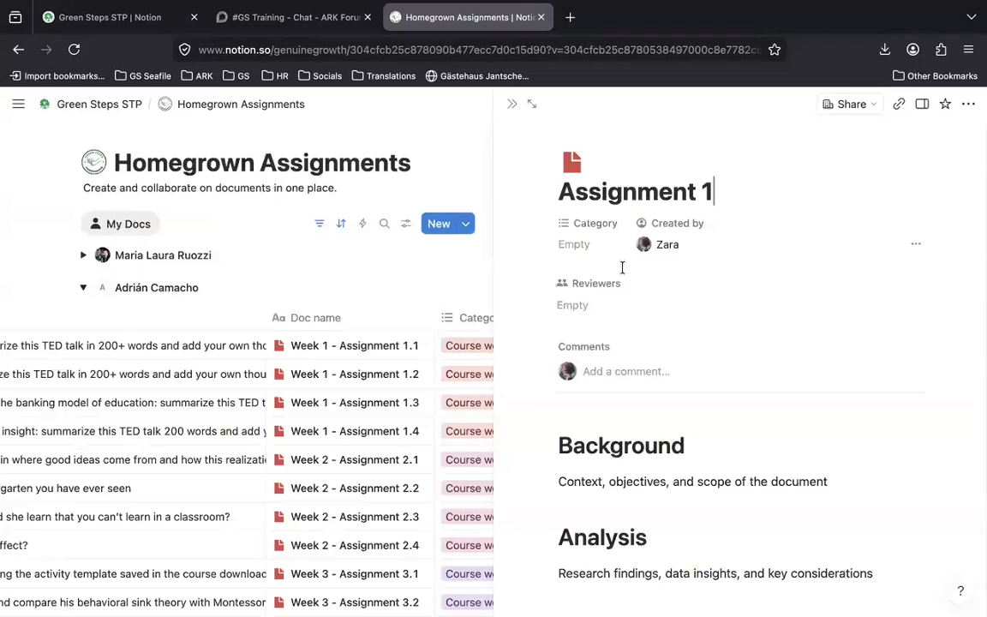
{"action": "scroll", "coordinate": [622, 268], "scroll_direction": "down", "scroll_amount": 2}
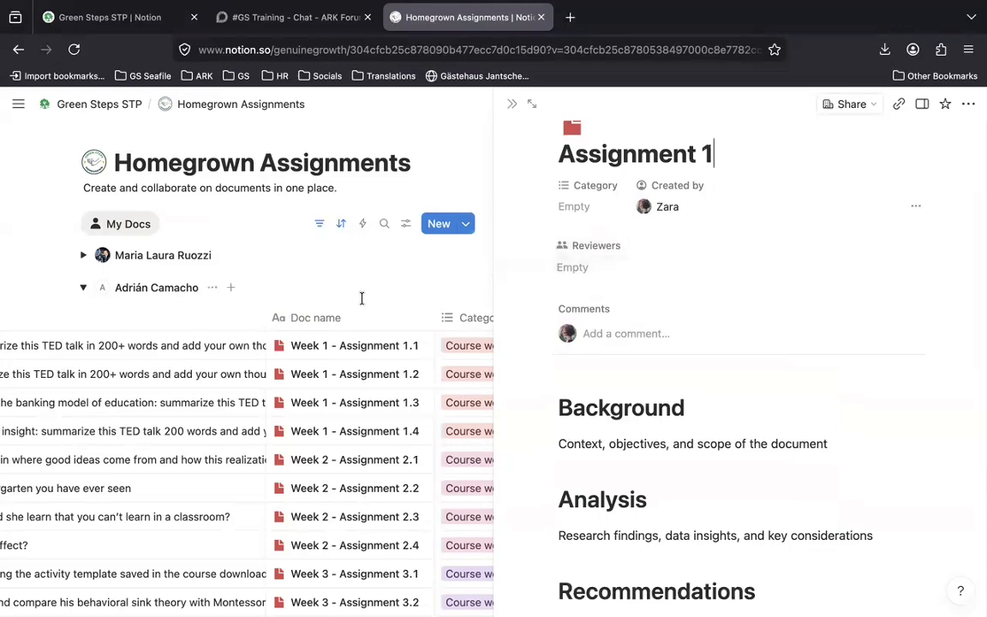
{"action": "scroll", "coordinate": [361, 298], "scroll_direction": "left", "scroll_amount": 5}
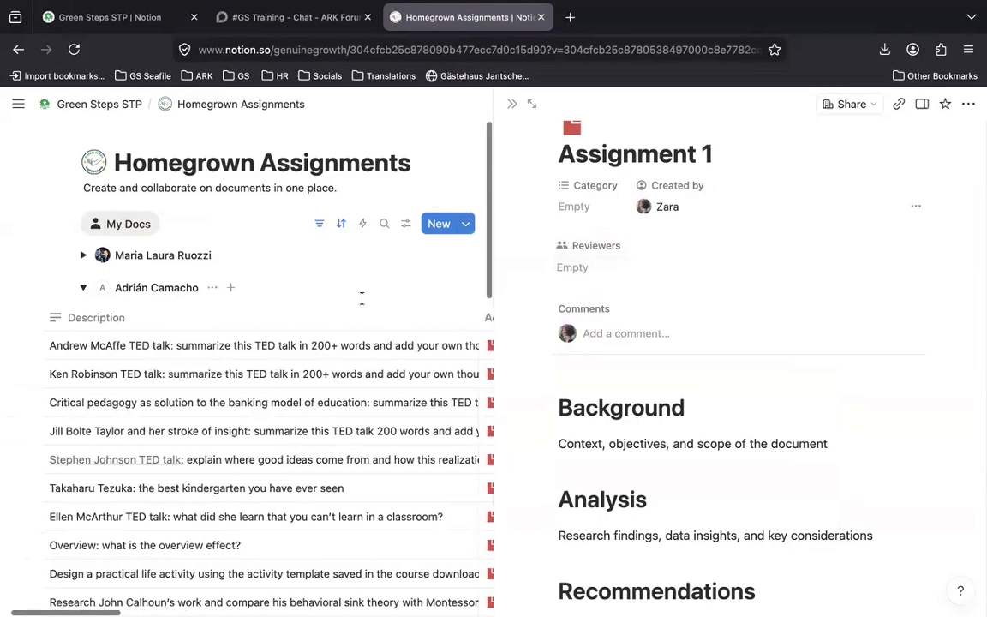
{"action": "left_click", "coordinate": [513, 110]}
Copy the description text of Week 1 - Assignment 1.1 into the Description of the new Assignment 1 entry
{"action": "scroll", "coordinate": [379, 396], "scroll_direction": "down", "scroll_amount": 3}
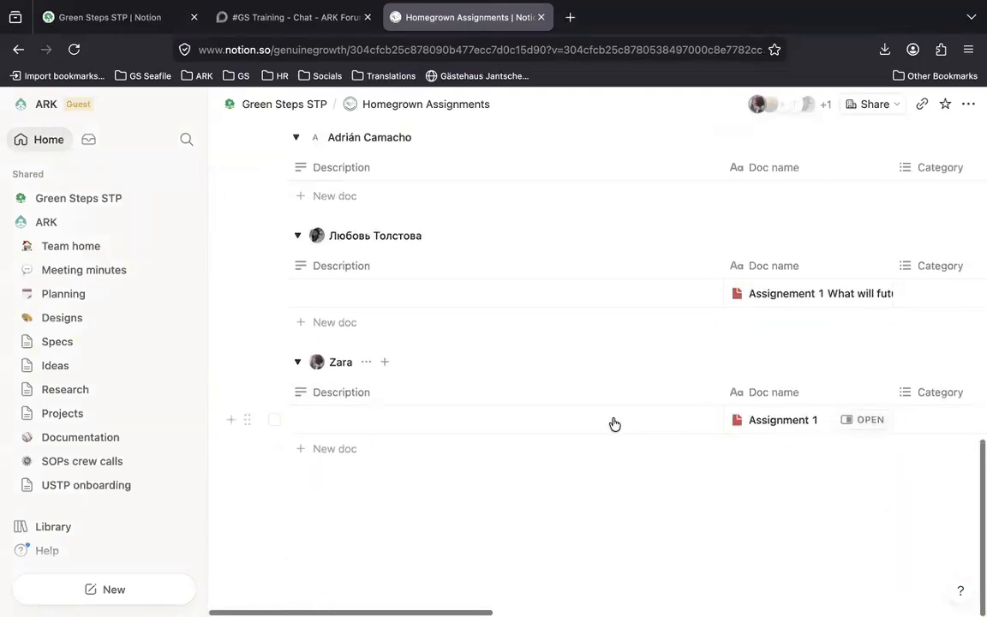
{"action": "scroll", "coordinate": [298, 429], "scroll_direction": "up", "scroll_amount": 10}
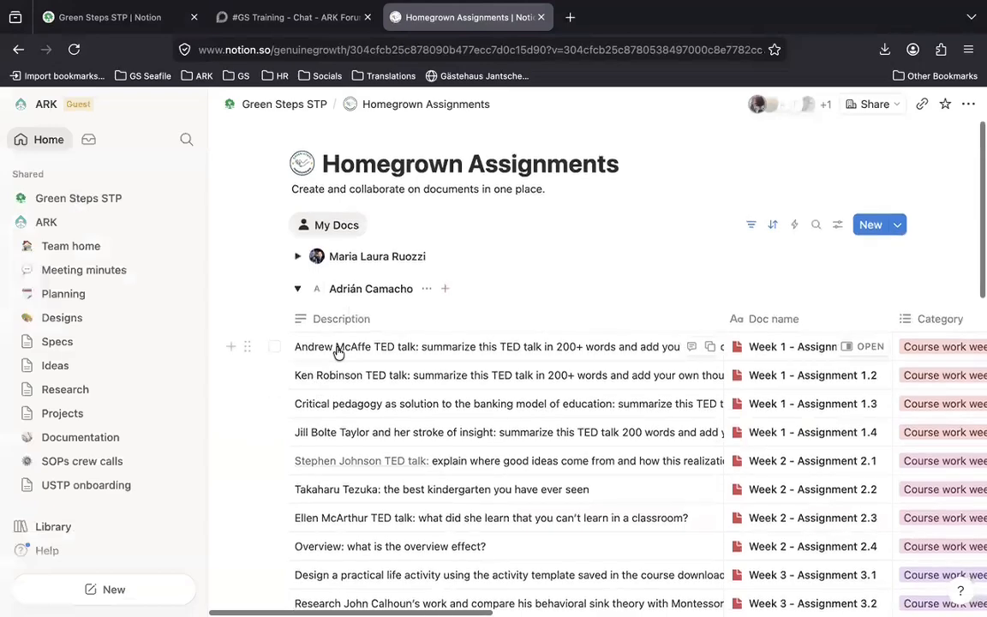
{"action": "left_click", "coordinate": [341, 347]}
{"action": "left_click_drag", "start_coordinate": [347, 361], "coordinate": [282, 326]}
{"action": "key", "text": "ctrl+c"}
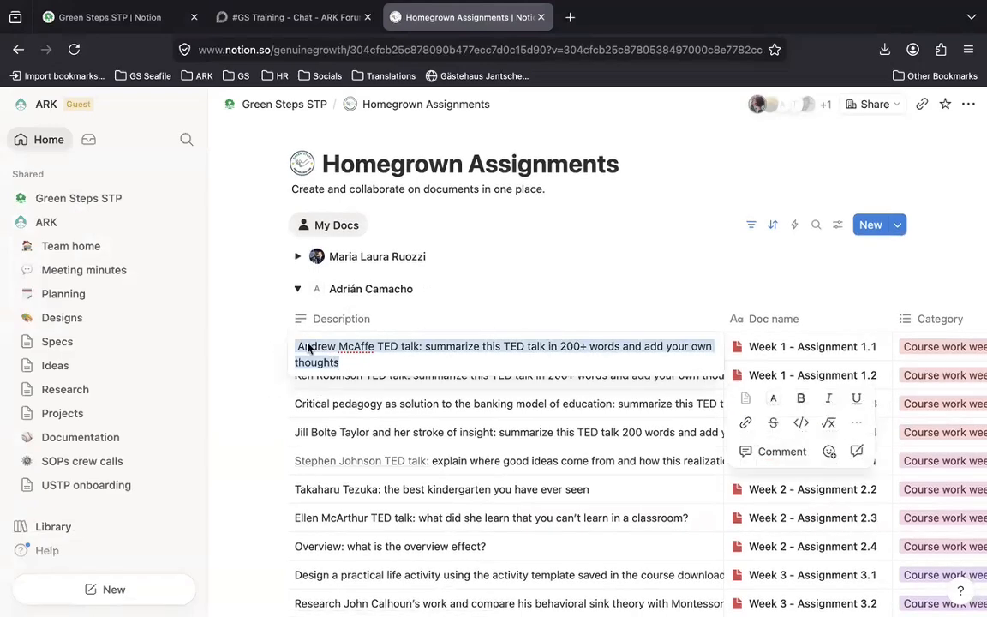
{"action": "right_click", "coordinate": [308, 347]}
{"action": "left_click", "coordinate": [339, 278]}
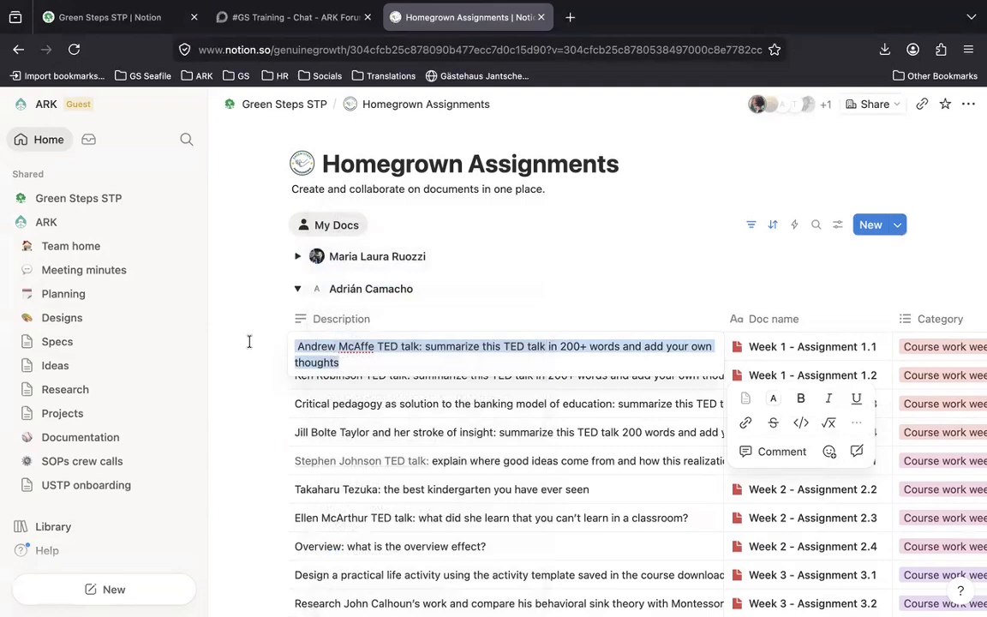
{"action": "scroll", "coordinate": [249, 342], "scroll_direction": "down", "scroll_amount": 15}
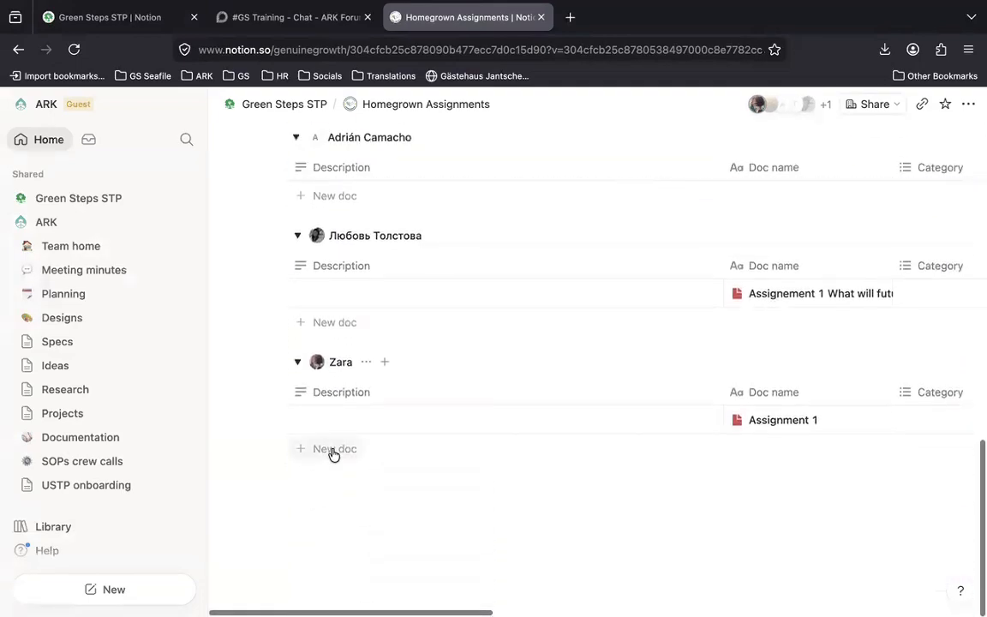
{"action": "left_click", "coordinate": [333, 420]}
{"action": "key", "text": "ctrl+v"}
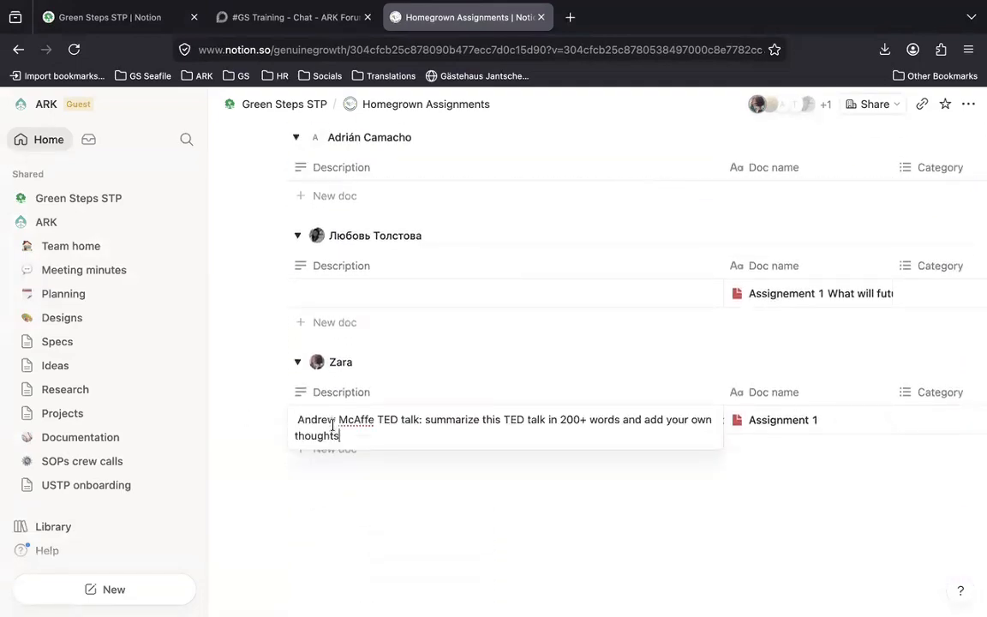
{"action": "key", "text": "Escape"}
{"action": "key", "text": "Escape"}
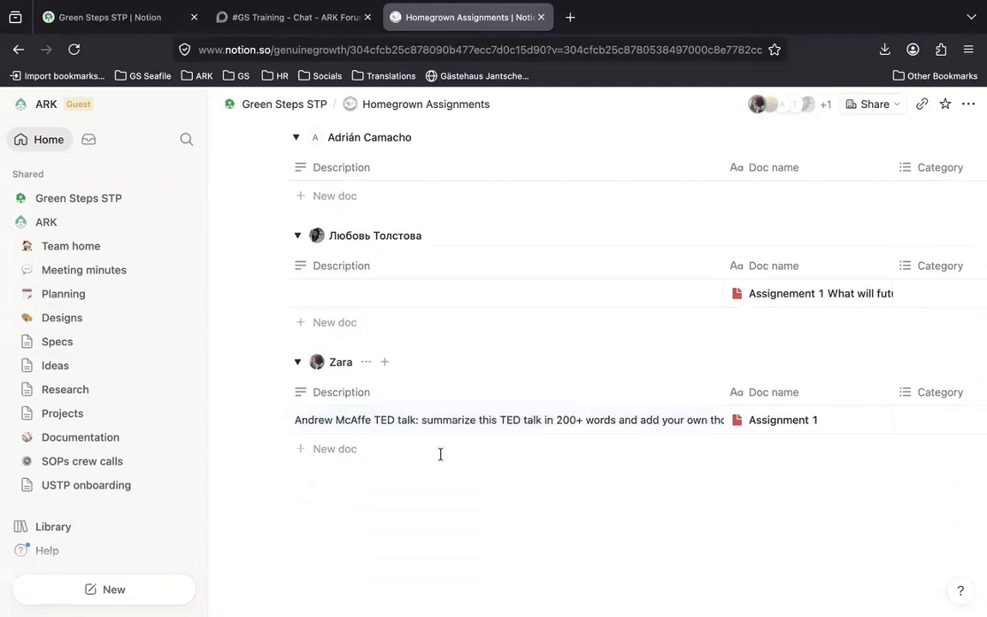
Set the category of the new Assignment 1 entry to Course work week 1
{"action": "scroll", "coordinate": [440, 454], "scroll_direction": "right", "scroll_amount": 3}
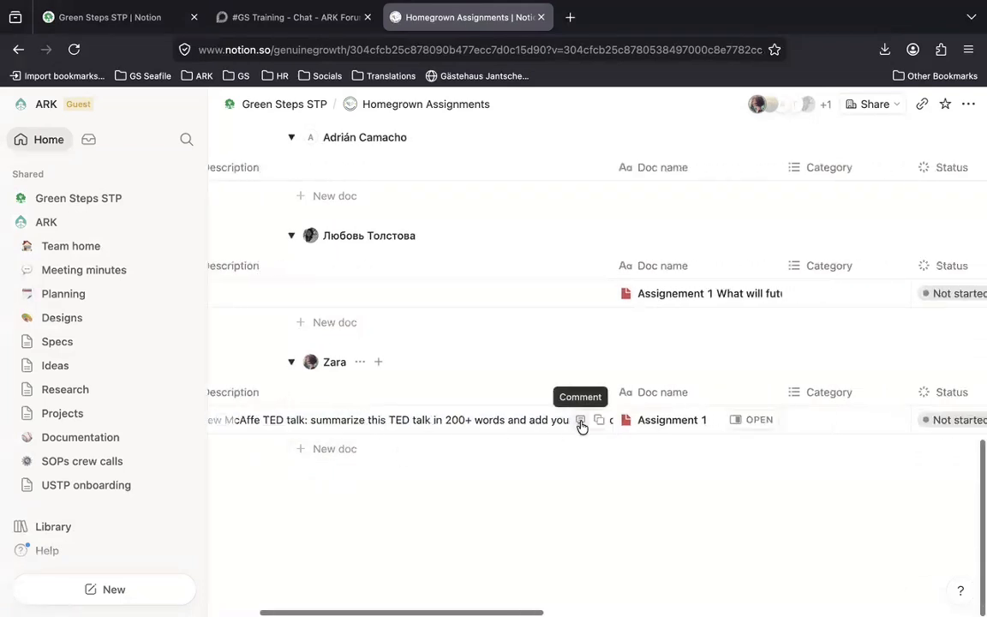
{"action": "scroll", "coordinate": [581, 427], "scroll_direction": "right", "scroll_amount": 5}
{"action": "left_click", "coordinate": [580, 426]}
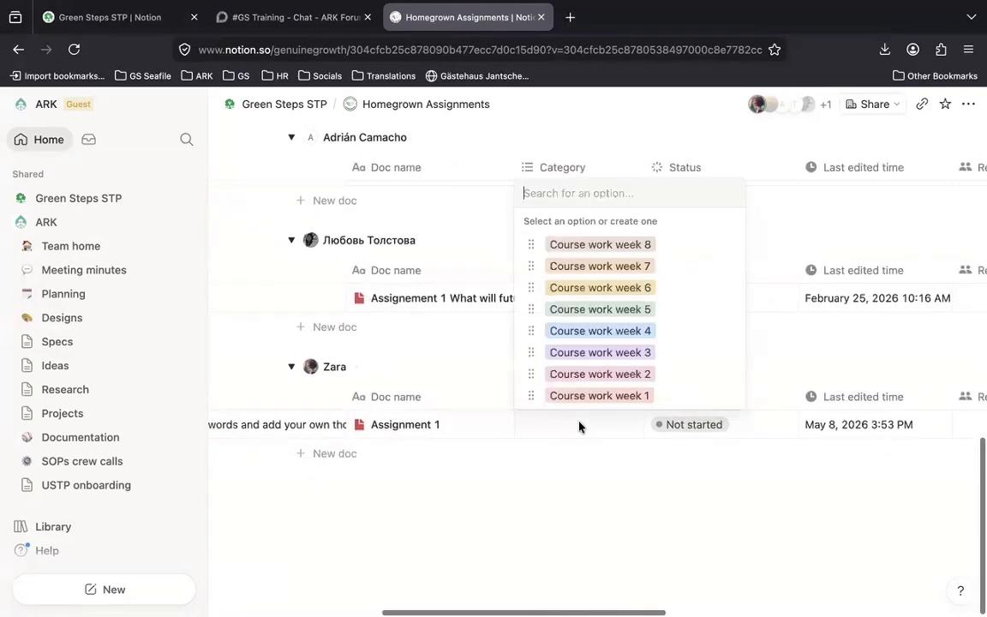
{"action": "left_click", "coordinate": [579, 400]}
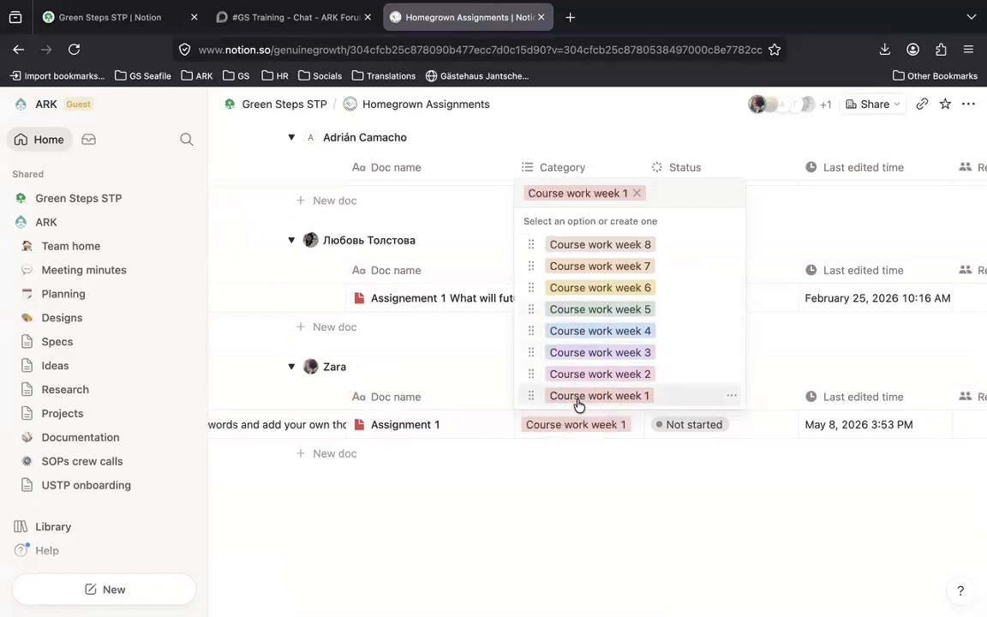
{"action": "key", "text": "Escape"}
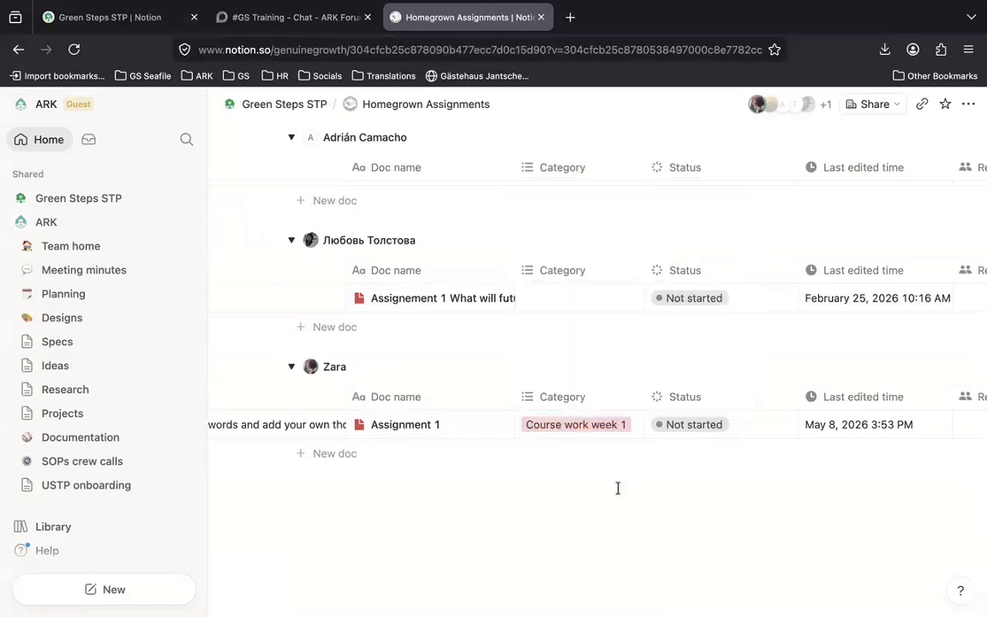
{"action": "scroll", "coordinate": [617, 488], "scroll_direction": "right", "scroll_amount": 4}
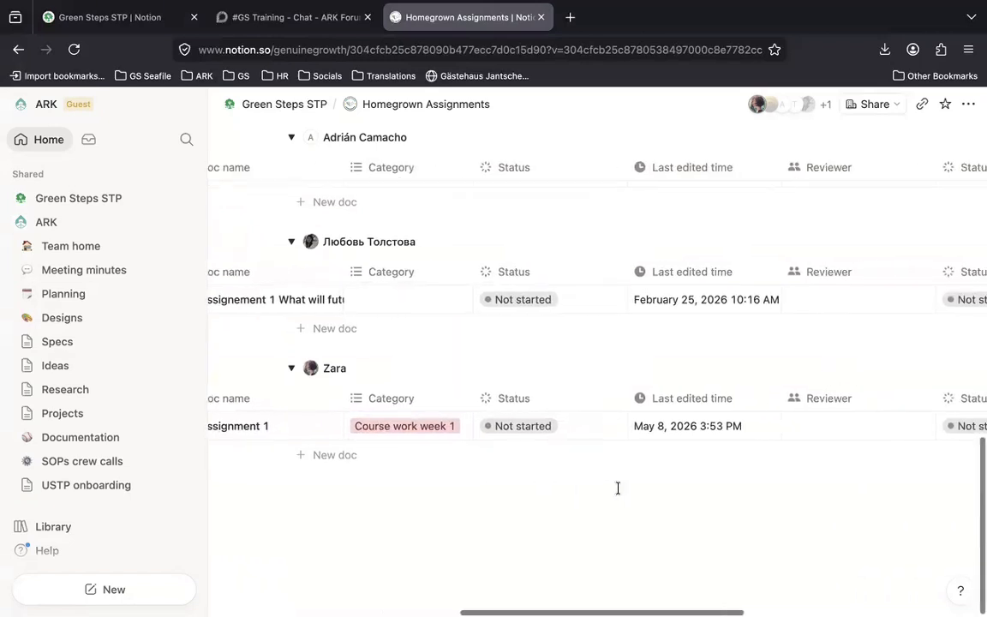
Set the status of the new Assignment 1 entry to Done and assign one of the listed people as its reviewer
{"action": "left_click", "coordinate": [539, 427]}
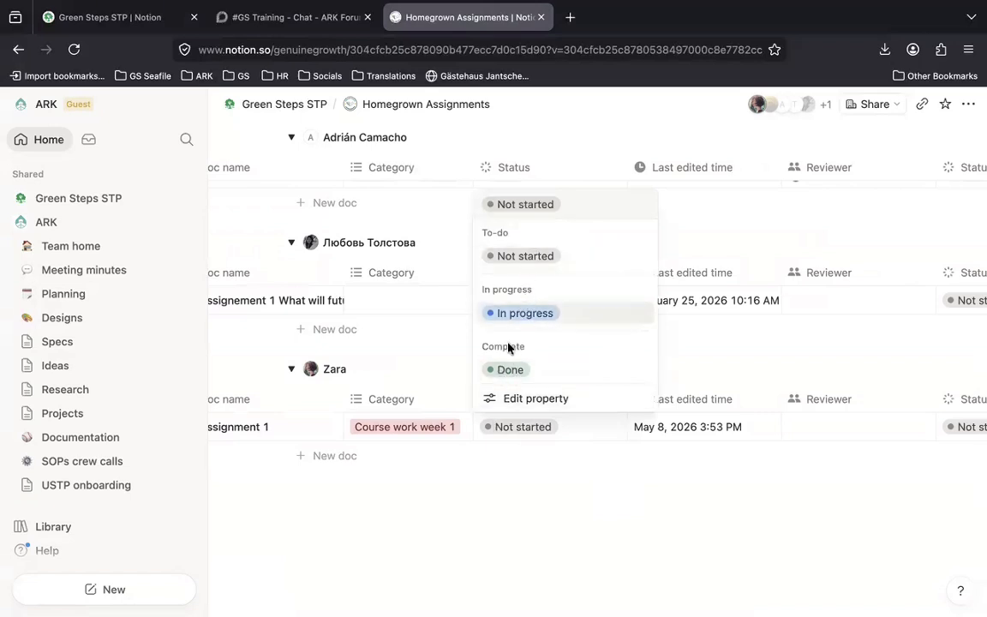
{"action": "left_click", "coordinate": [506, 370]}
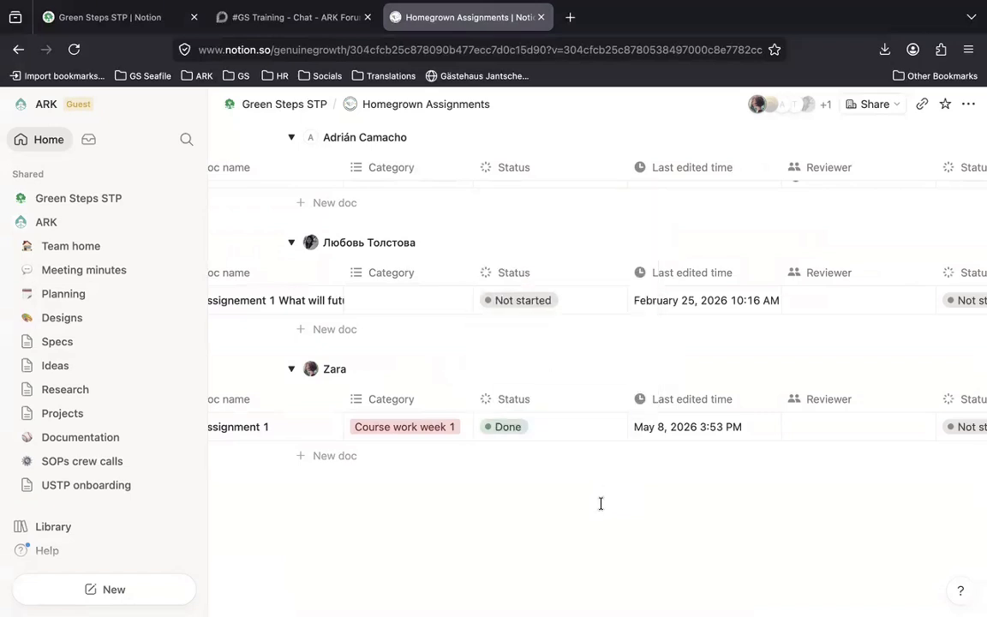
{"action": "scroll", "coordinate": [600, 503], "scroll_direction": "right", "scroll_amount": 5}
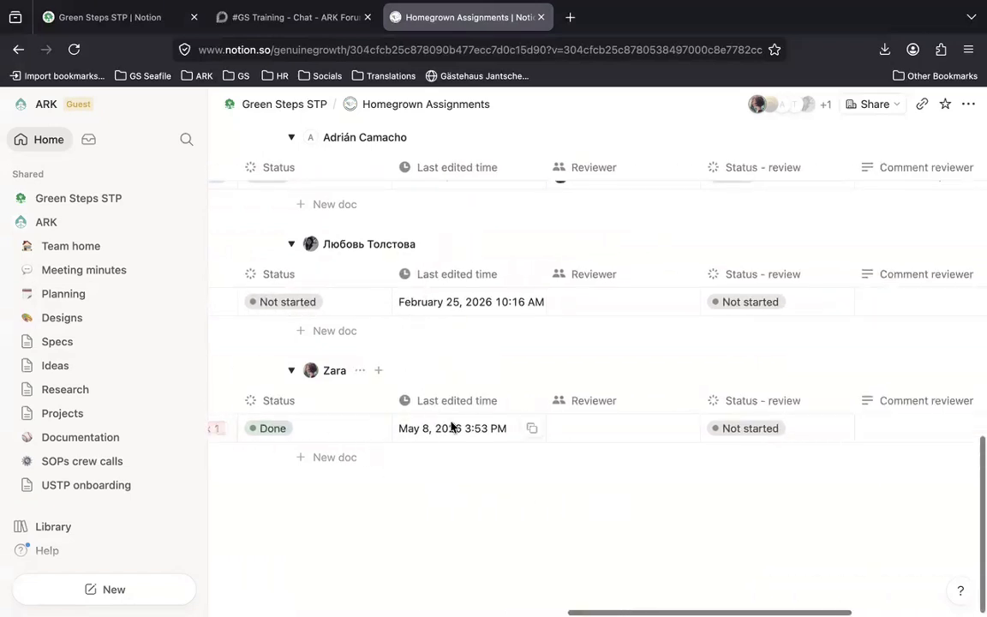
{"action": "scroll", "coordinate": [522, 452], "scroll_direction": "right", "scroll_amount": 3}
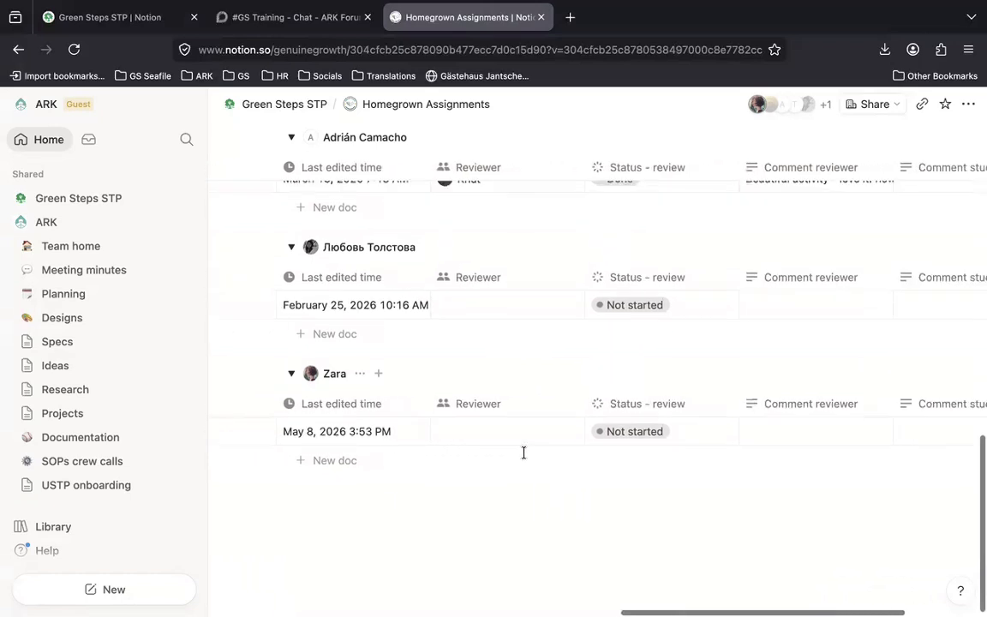
{"action": "left_click", "coordinate": [486, 436]}
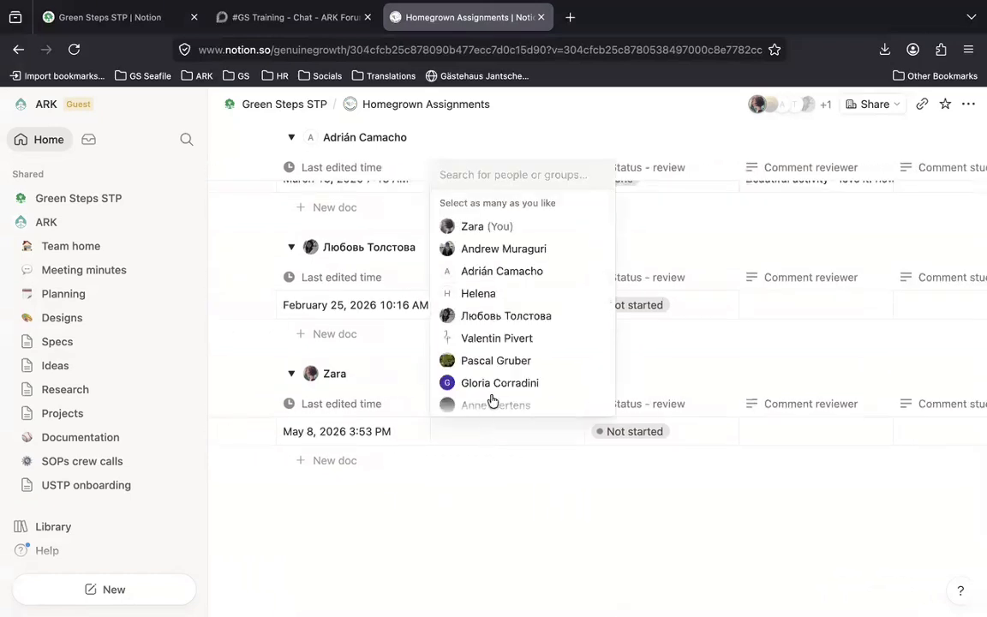
{"action": "left_click", "coordinate": [515, 274]}
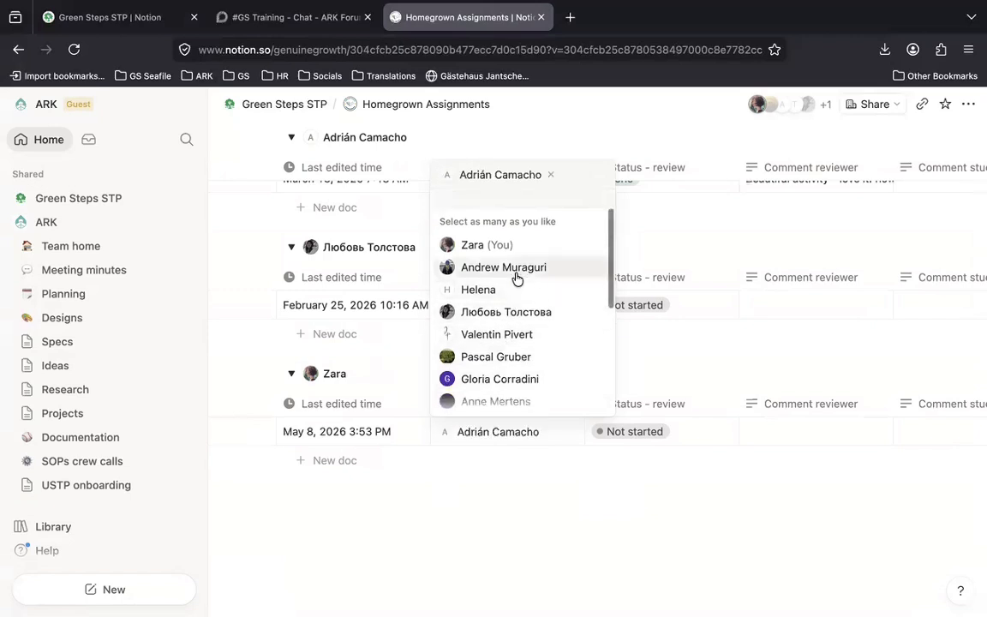
{"action": "left_click", "coordinate": [529, 455]}
{"action": "left_click", "coordinate": [524, 487]}
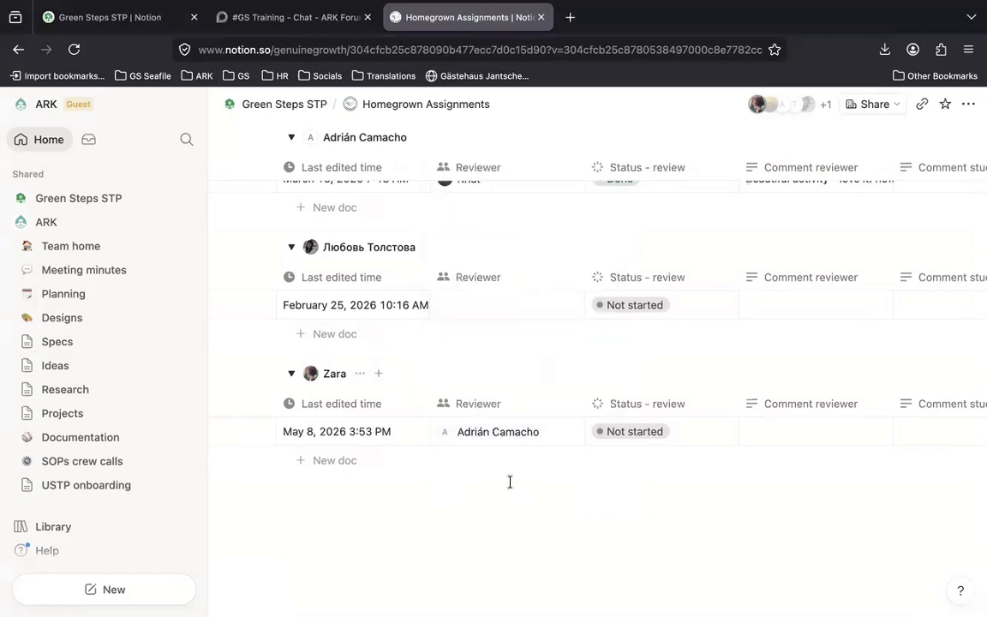
Set the review status of the new Assignment 1 entry to Done
{"action": "scroll", "coordinate": [509, 481], "scroll_direction": "right", "scroll_amount": 3}
{"action": "scroll", "coordinate": [509, 481], "scroll_direction": "right", "scroll_amount": 3}
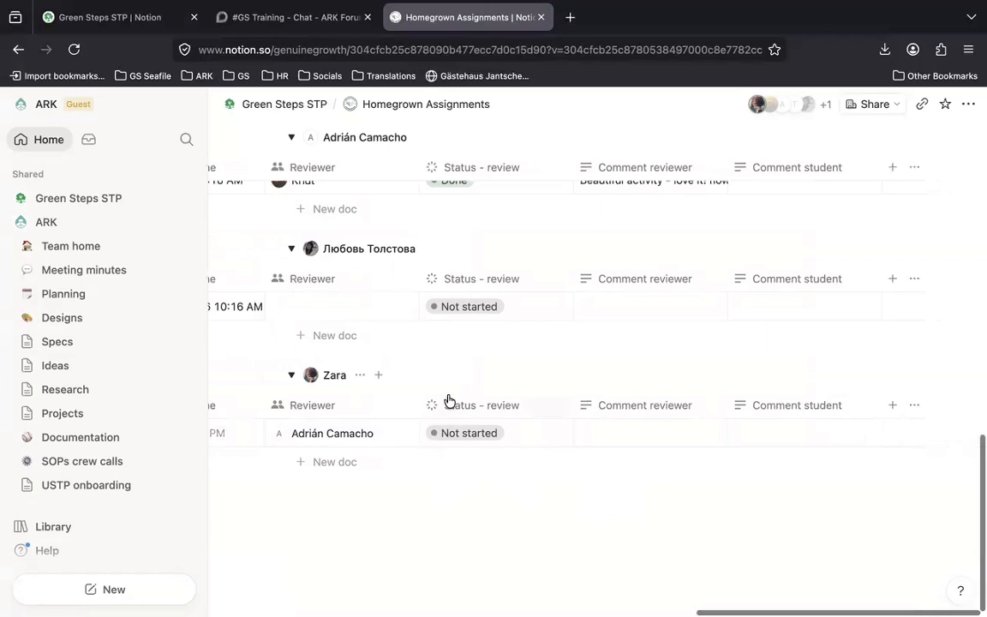
{"action": "left_click", "coordinate": [466, 435]}
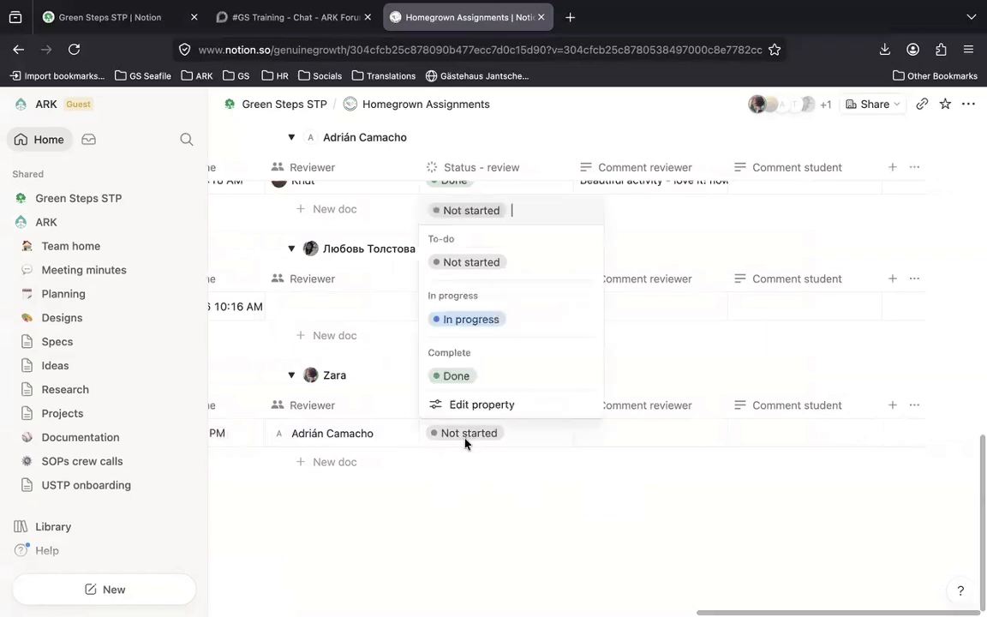
{"action": "left_click", "coordinate": [467, 377]}
{"action": "left_click", "coordinate": [516, 483]}
Examine the new Assignment 1 entry across all its columns and return to the beginning of the Homegrown Assignments list
{"action": "scroll", "coordinate": [516, 484], "scroll_direction": "right", "scroll_amount": 1}
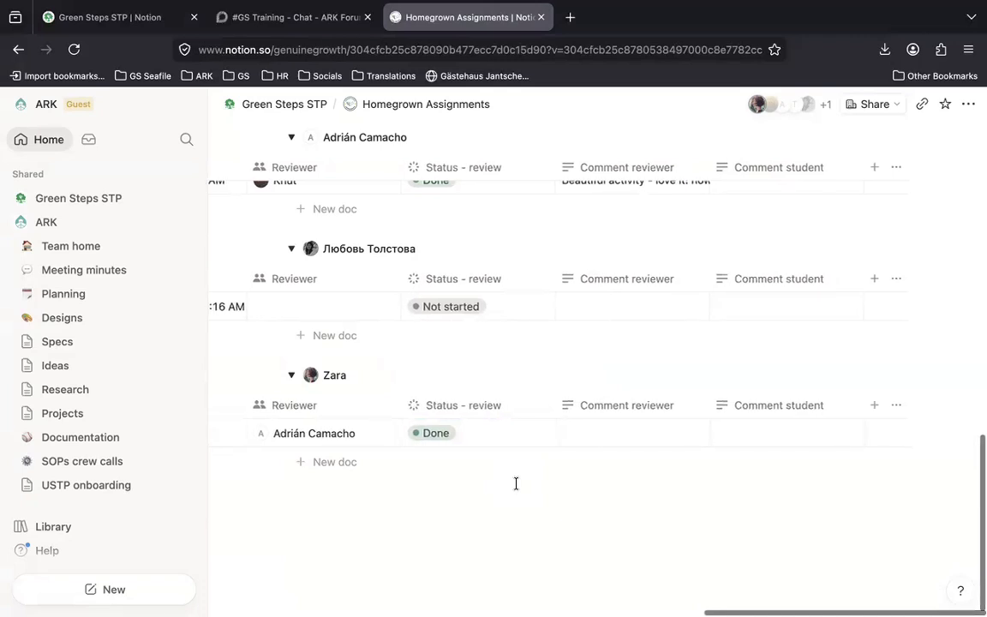
{"action": "scroll", "coordinate": [516, 483], "scroll_direction": "left", "scroll_amount": 1}
{"action": "scroll", "coordinate": [516, 483], "scroll_direction": "left", "scroll_amount": 5}
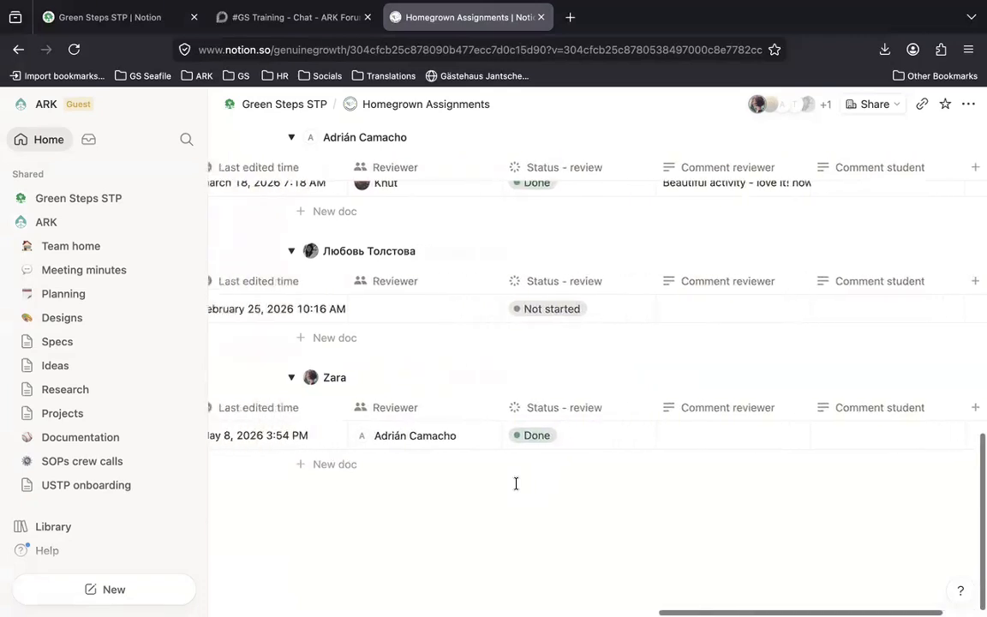
{"action": "scroll", "coordinate": [516, 483], "scroll_direction": "left", "scroll_amount": 10}
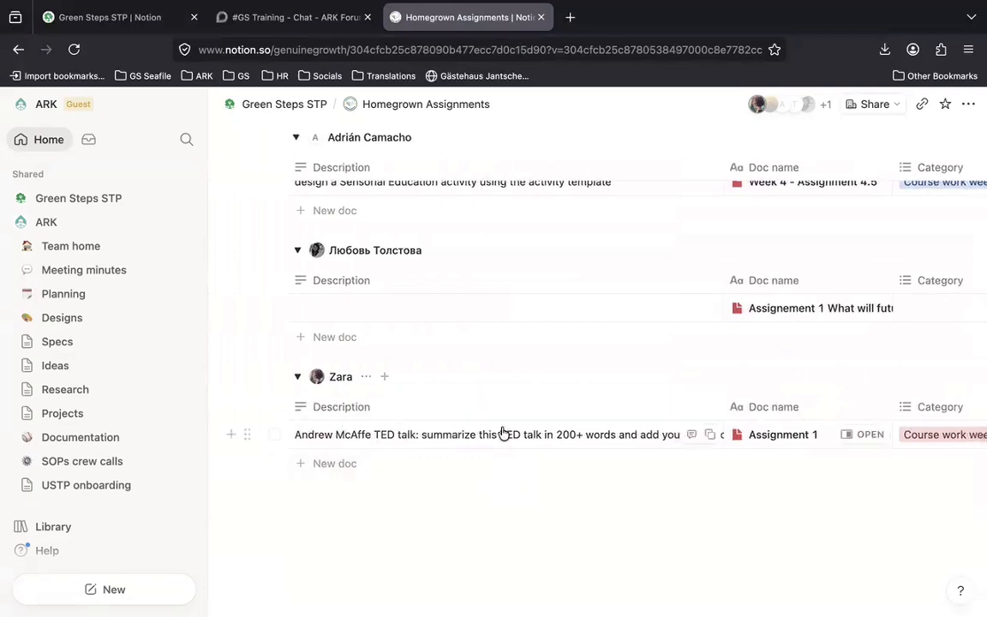
{"action": "scroll", "coordinate": [570, 476], "scroll_direction": "right", "scroll_amount": 4}
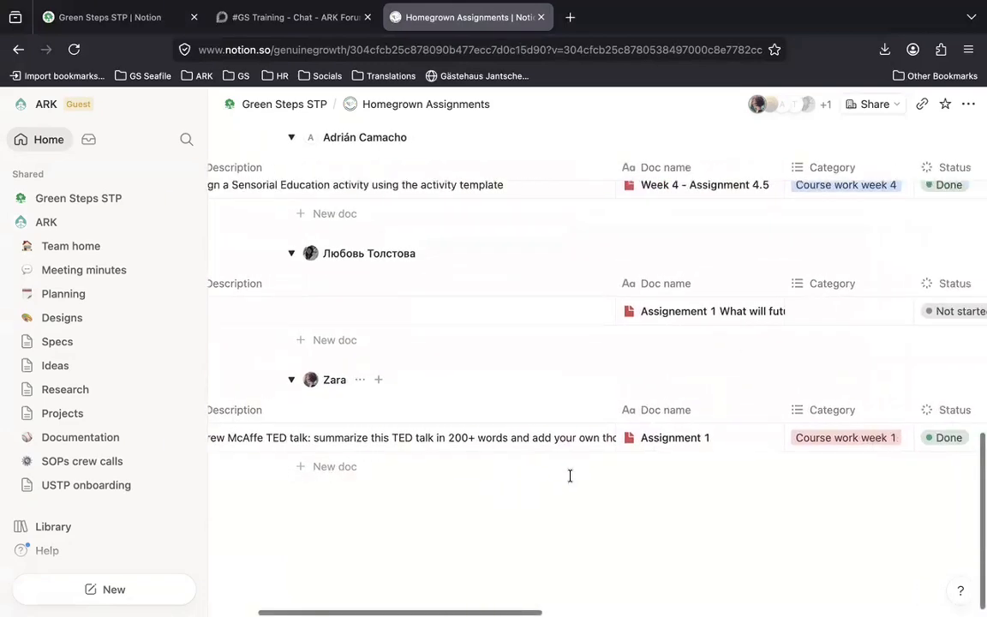
{"action": "scroll", "coordinate": [570, 476], "scroll_direction": "left", "scroll_amount": 3}
{"action": "scroll", "coordinate": [570, 475], "scroll_direction": "up", "scroll_amount": 15}
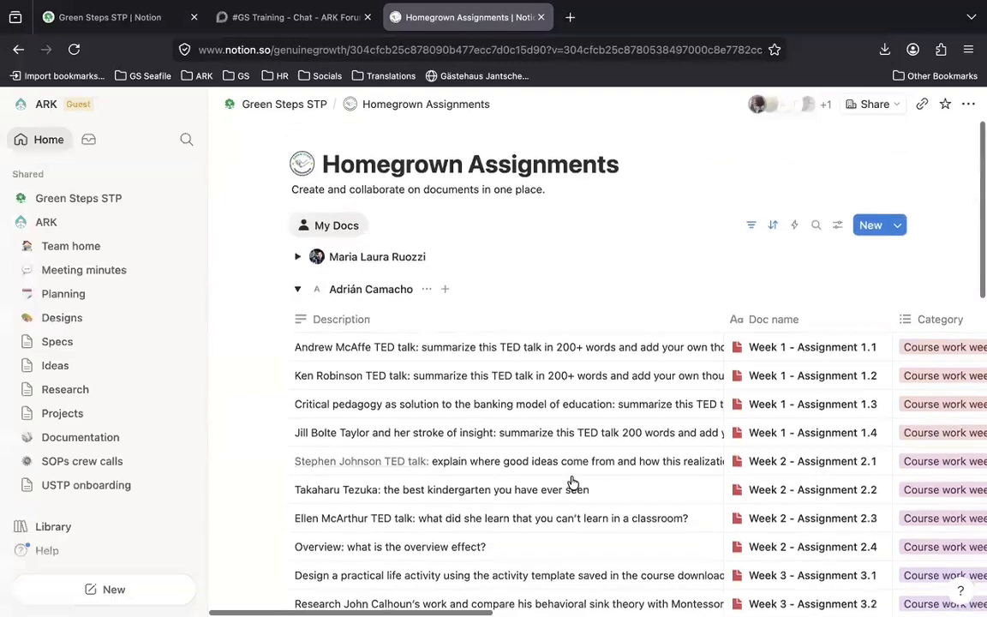